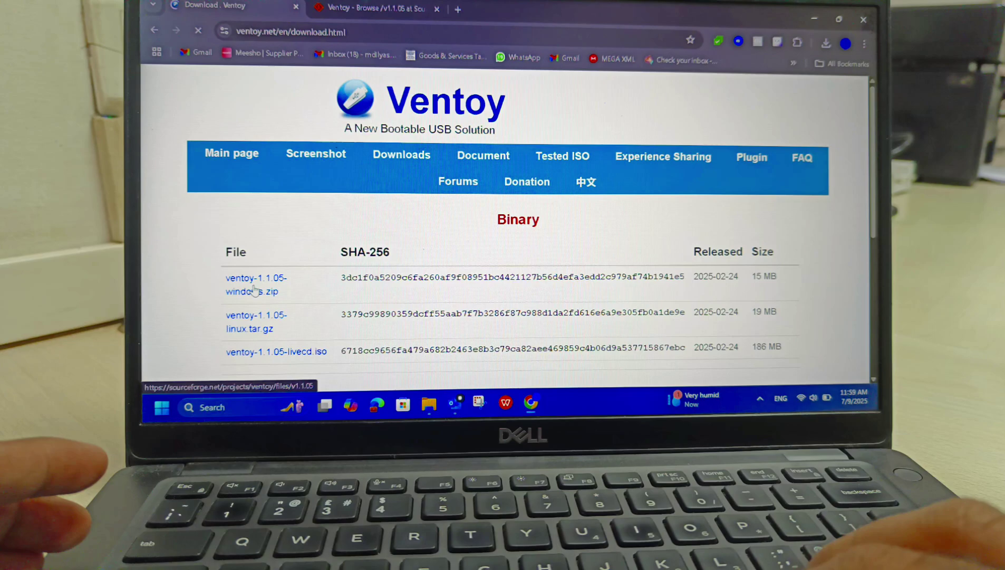
Launch Ventoy2Disk and install Ventoy onto the 32GB Kingston USB drive, confirming with YES.
click(825, 43)
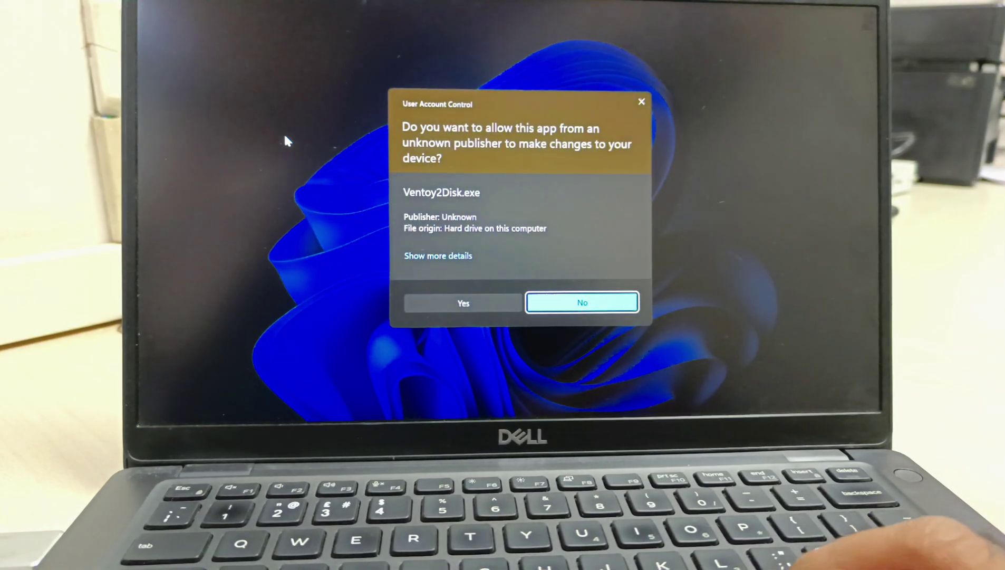
click(482, 309)
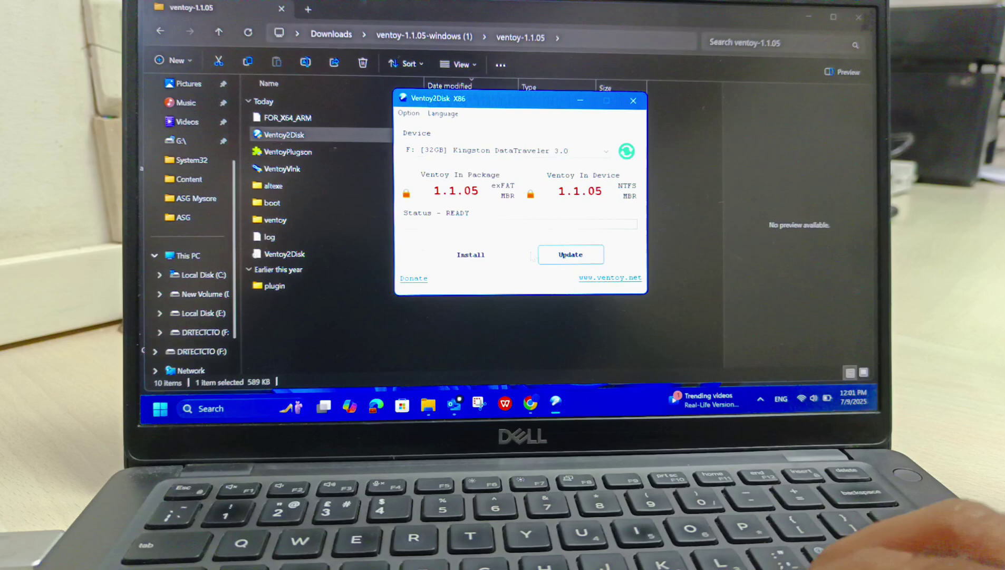
click(482, 254)
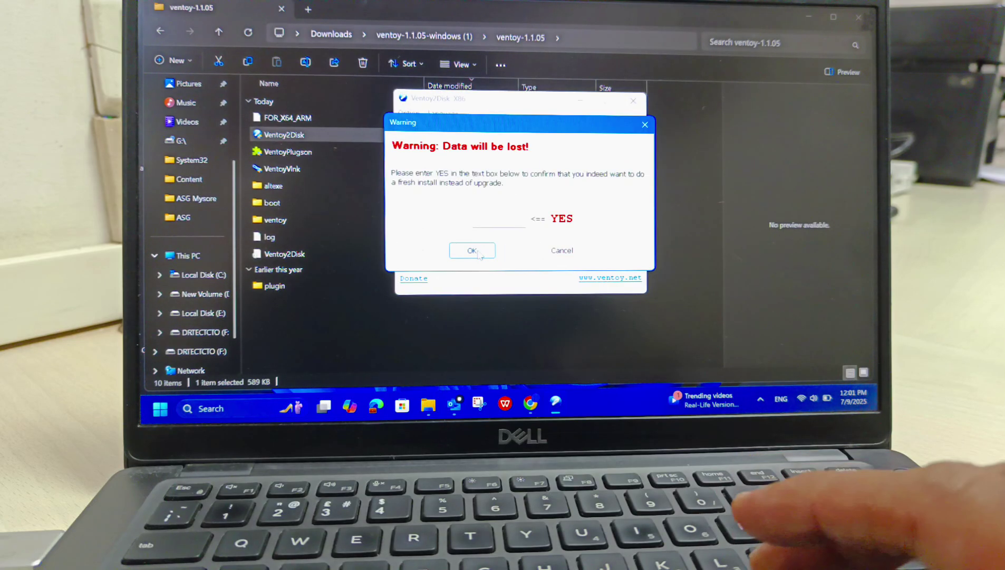
click(497, 221)
text(YE)
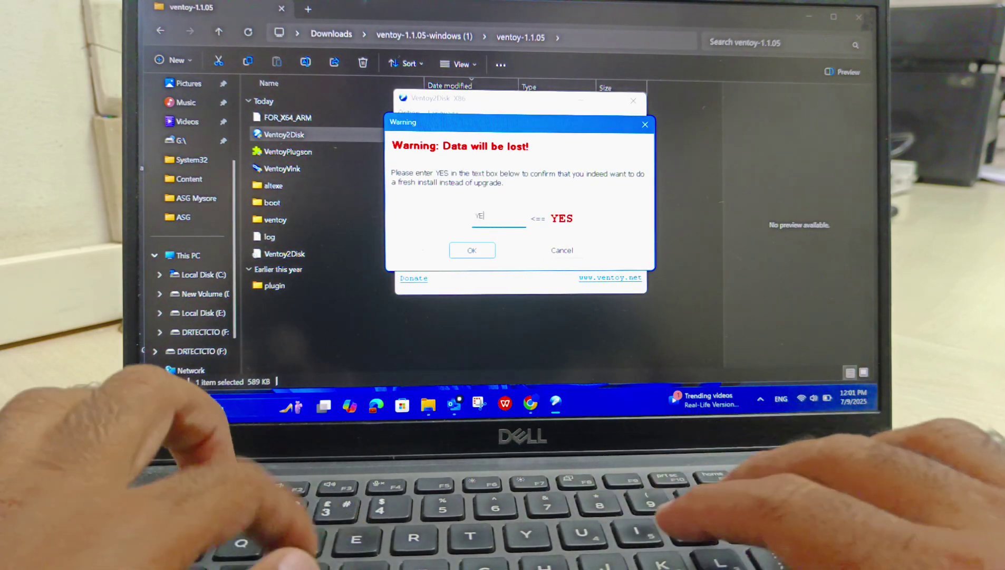
text(S)
key(Return)
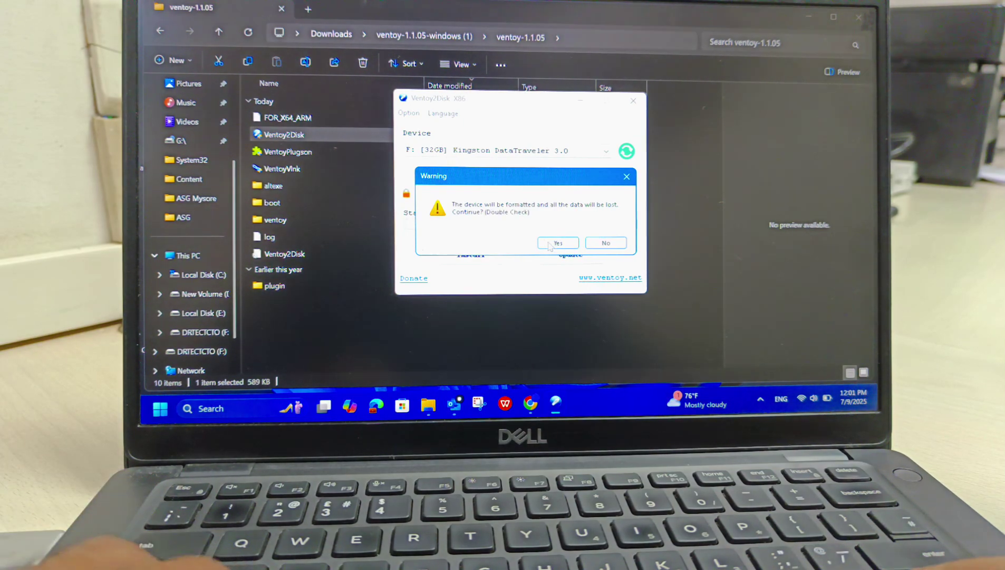
click(559, 243)
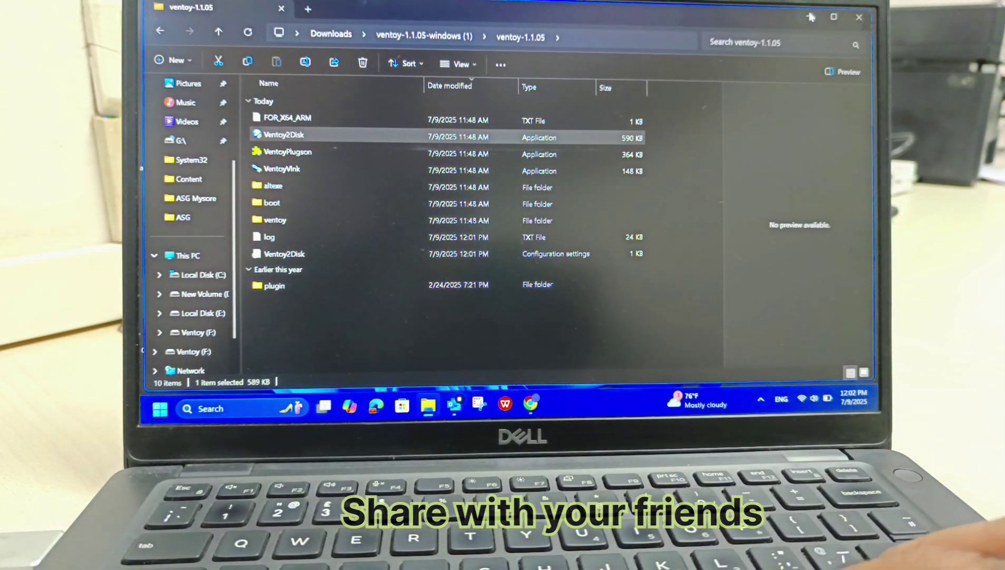
Minimize Explorer and check the drives in This PC.
click(812, 17)
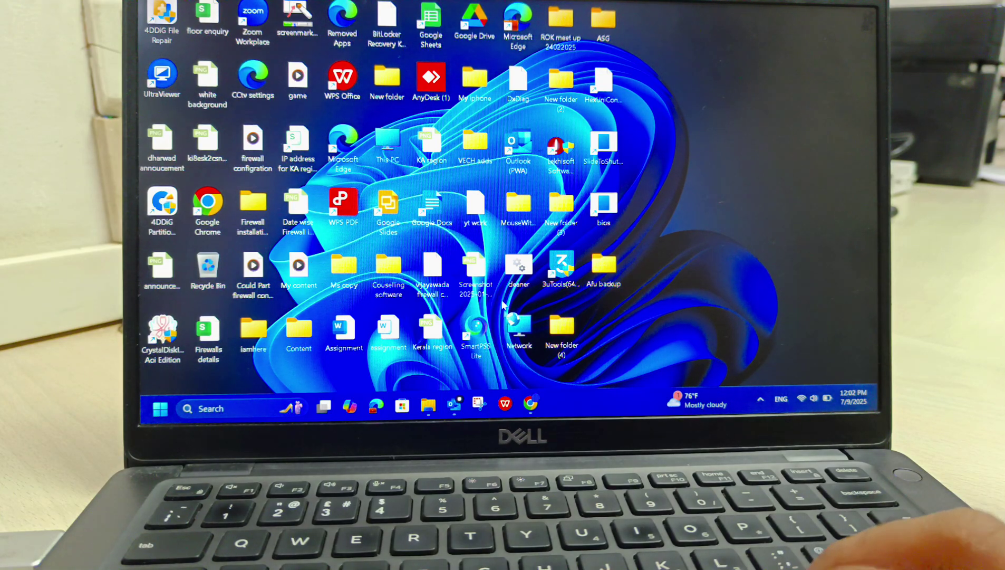
double_click(392, 135)
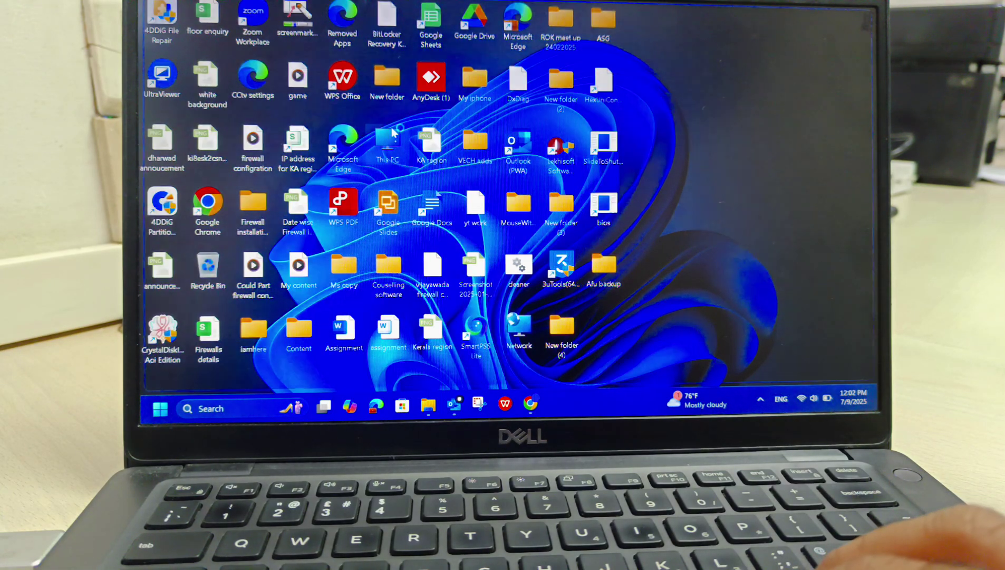
click(811, 17)
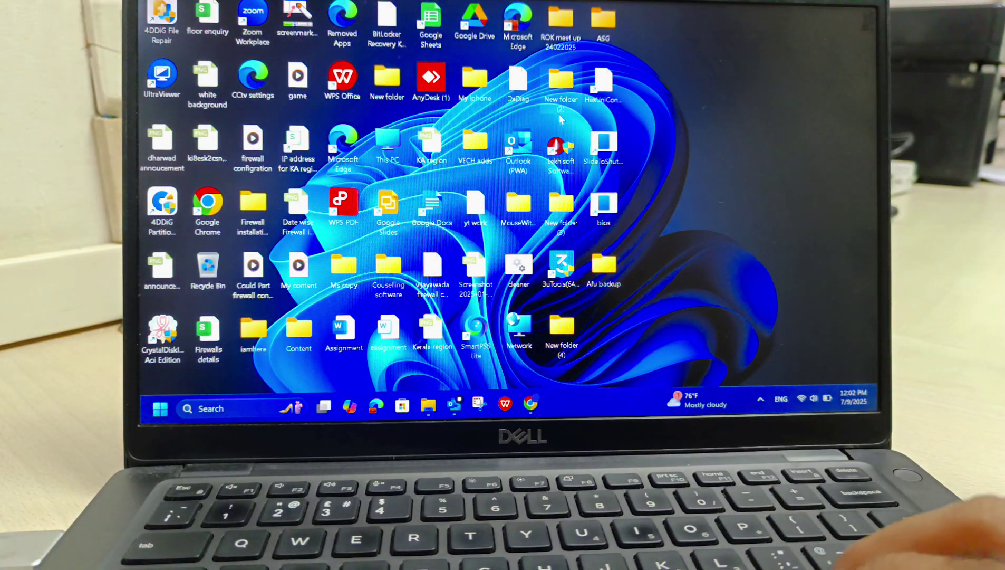
Bring Chrome back to the Download Ventoy tab with its address selected.
click(531, 403)
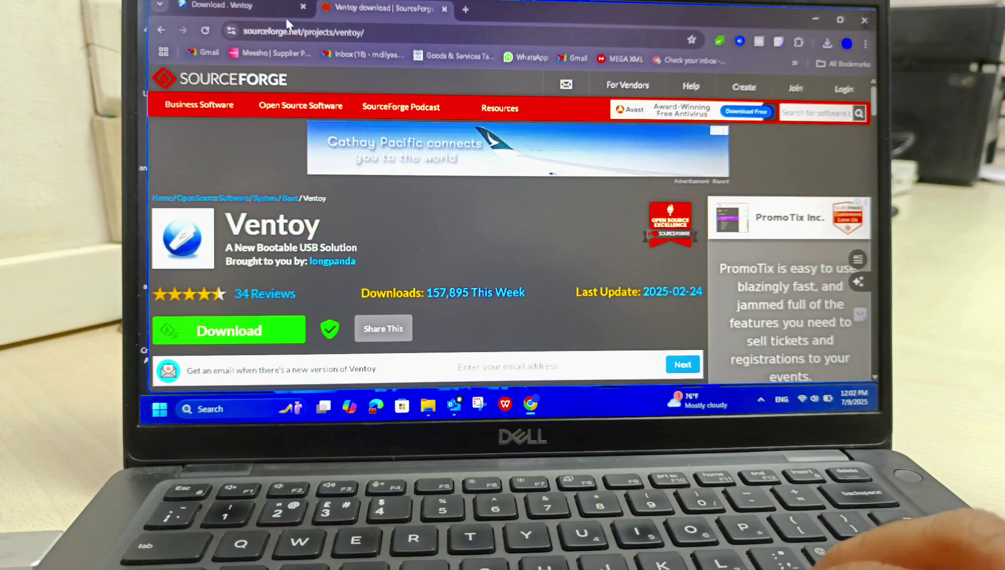
click(281, 8)
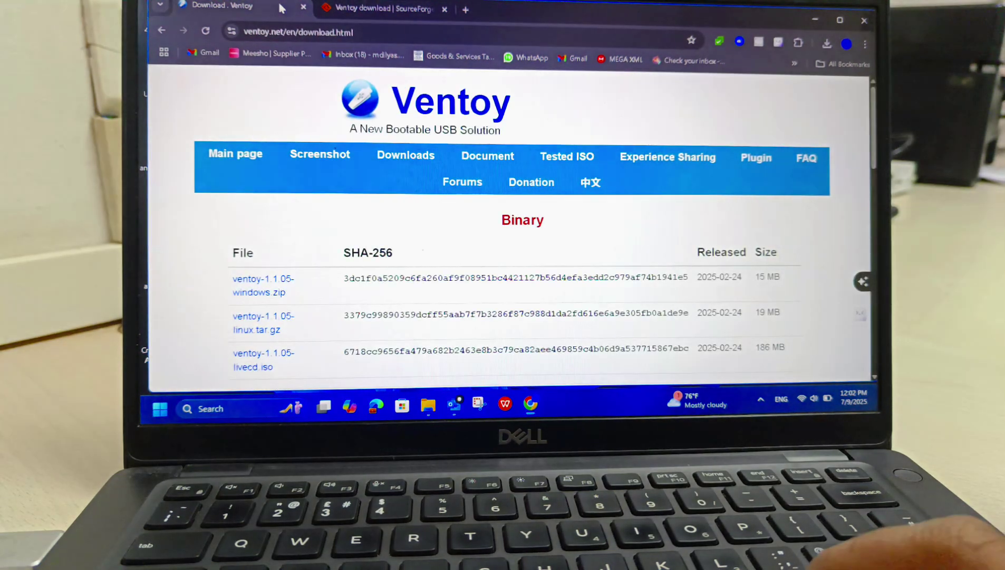
click(371, 34)
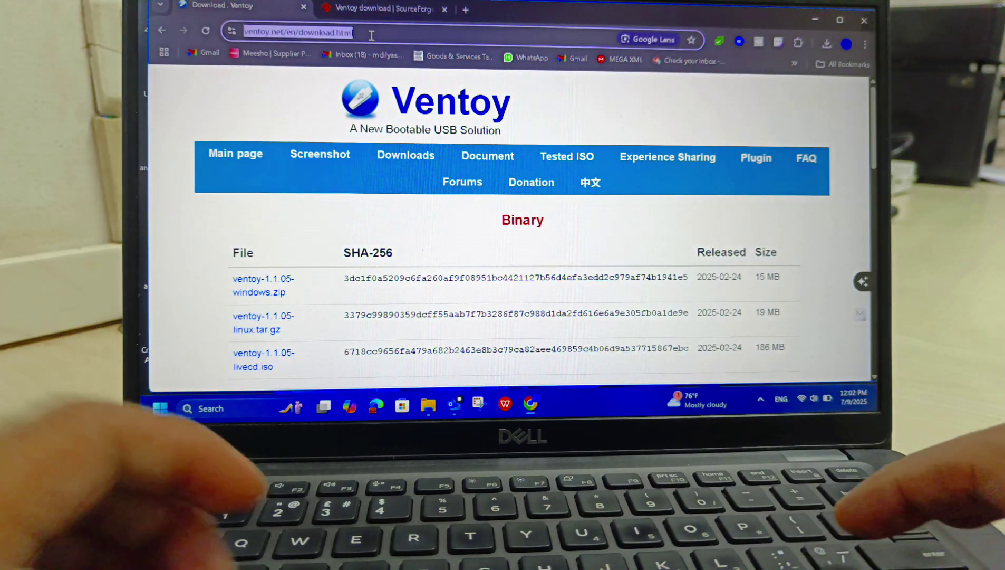
text(google)
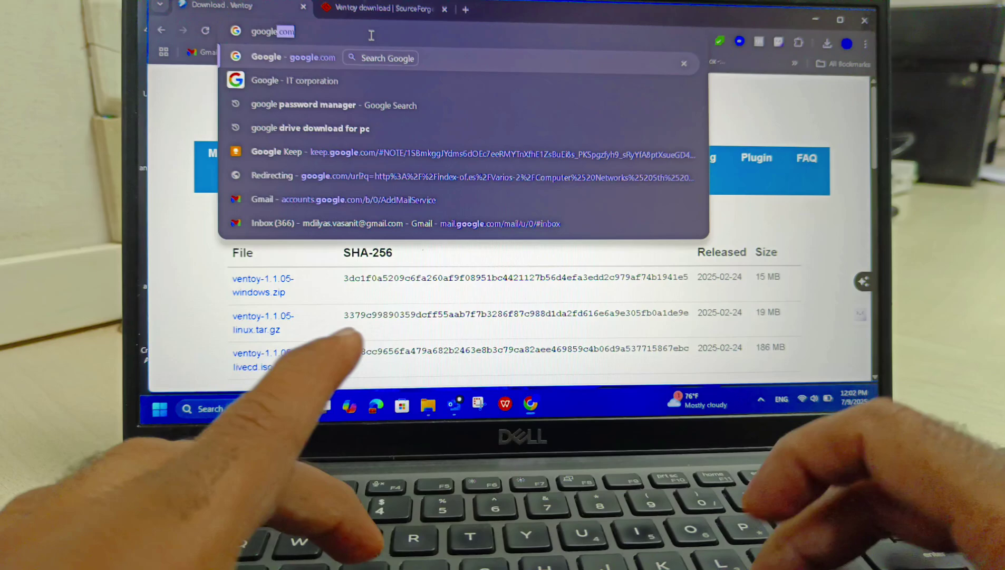
text(.com)
Search Google for 'hiren boot cd download'.
key(Return)
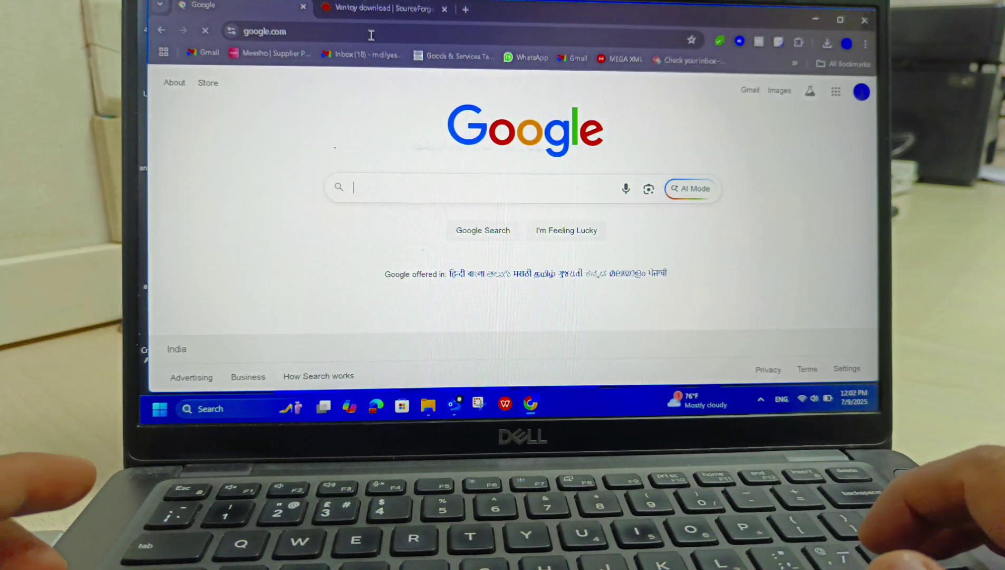
text(hirn)
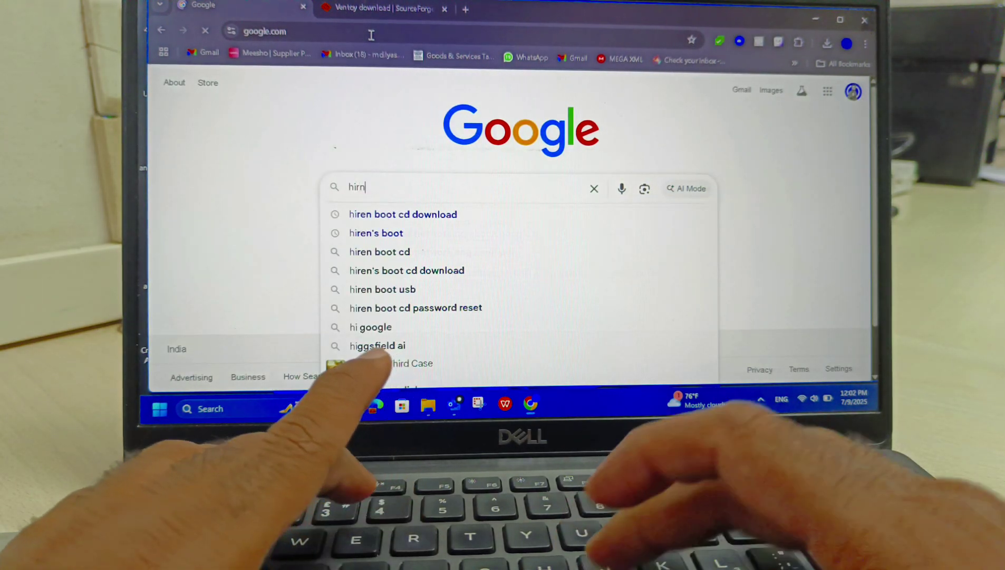
text(a)
key(BackSpace)
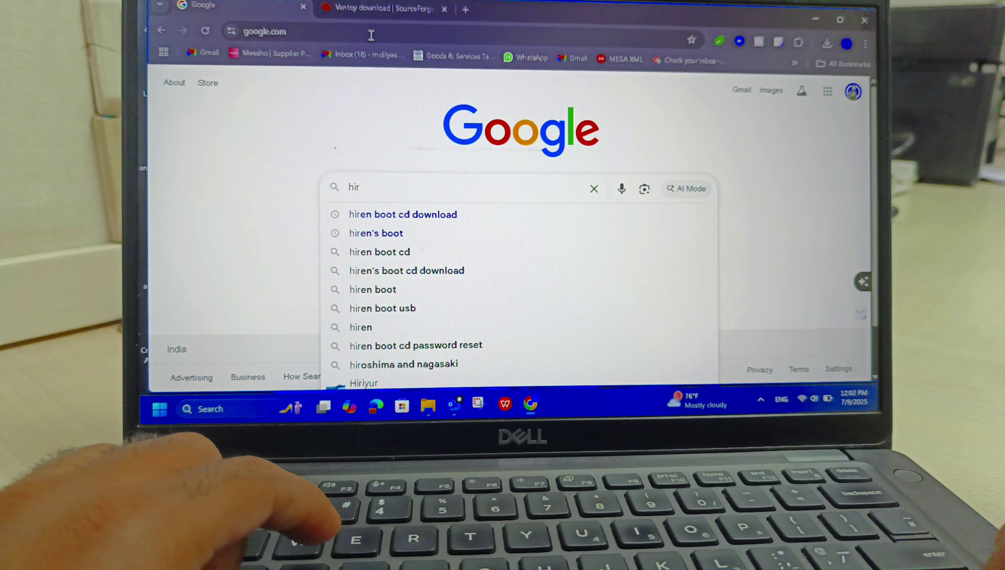
key(Return)
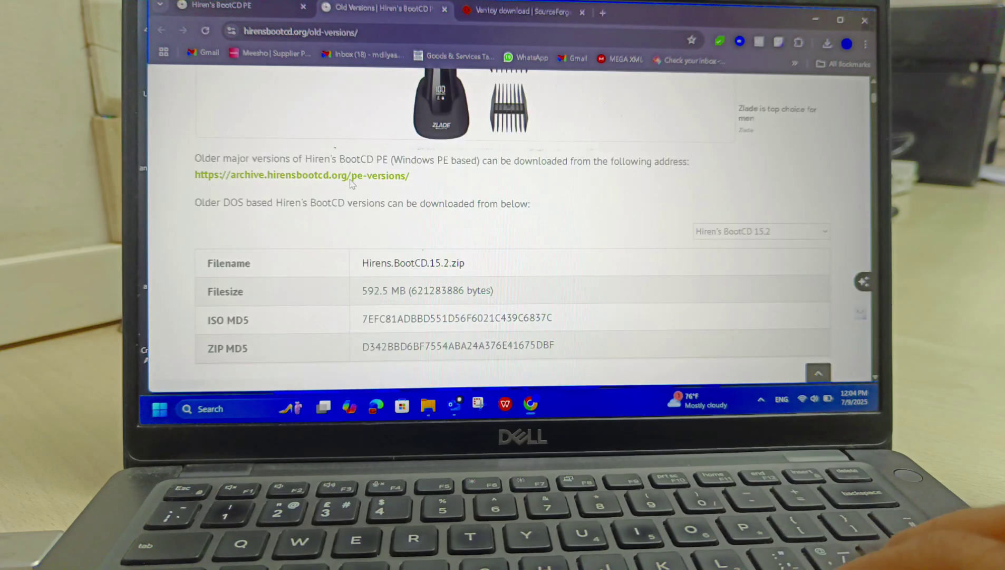
Download HBCD_PE_x64_latest_beta.iso from the pe-versions archive and check its progress.
click(350, 177)
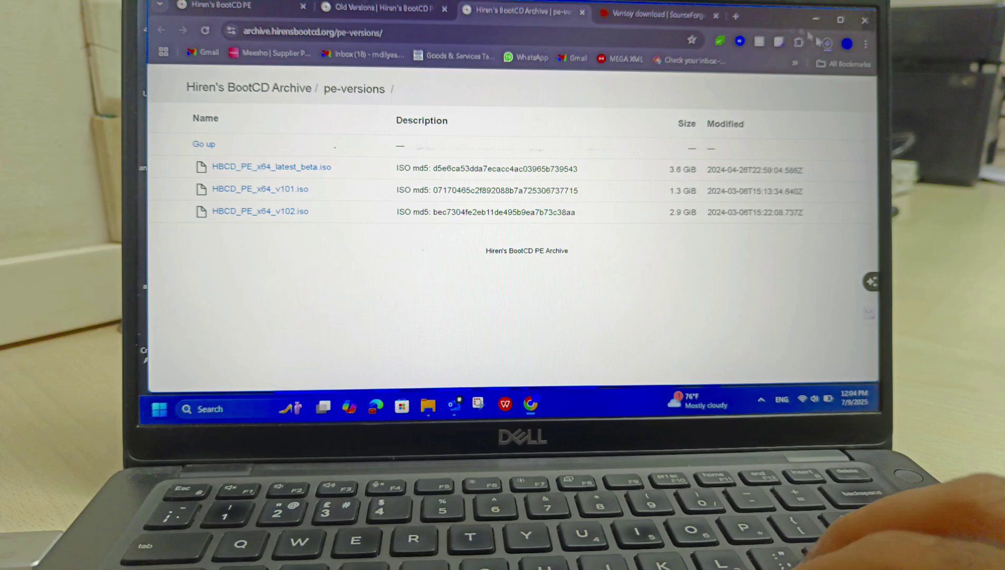
click(827, 43)
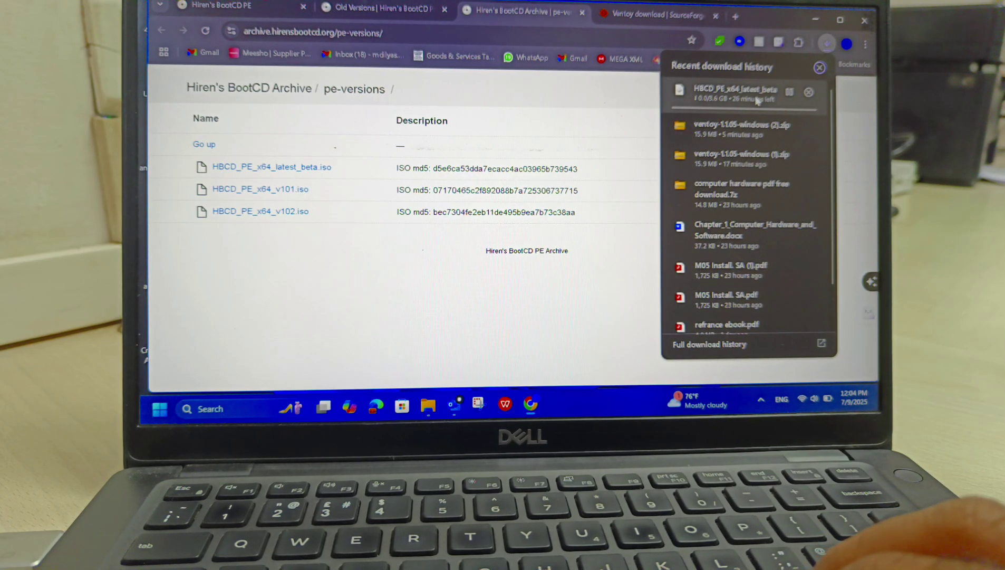
click(825, 43)
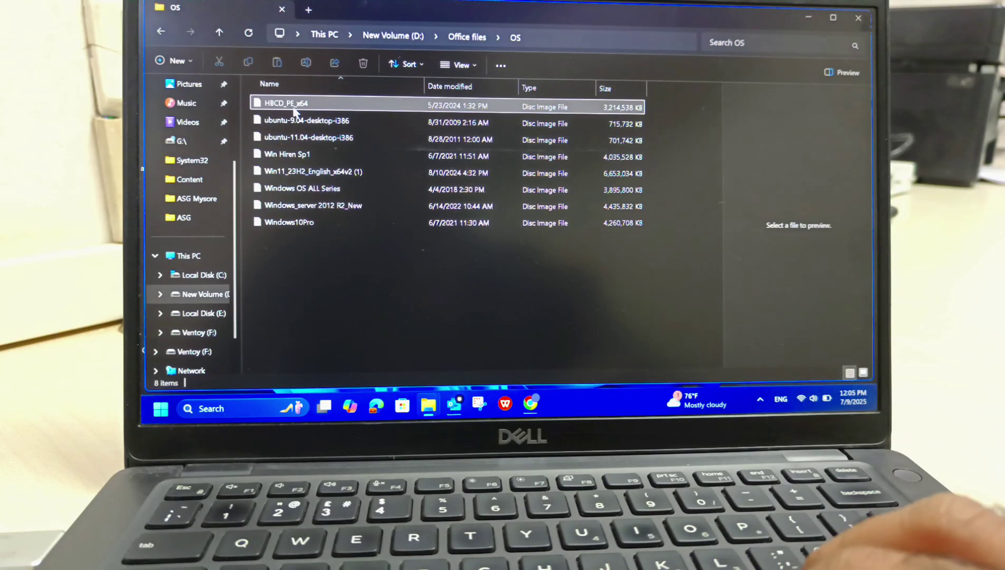
Copy the HBCD_PE_x64 disc image in File Explorer.
right_click(295, 110)
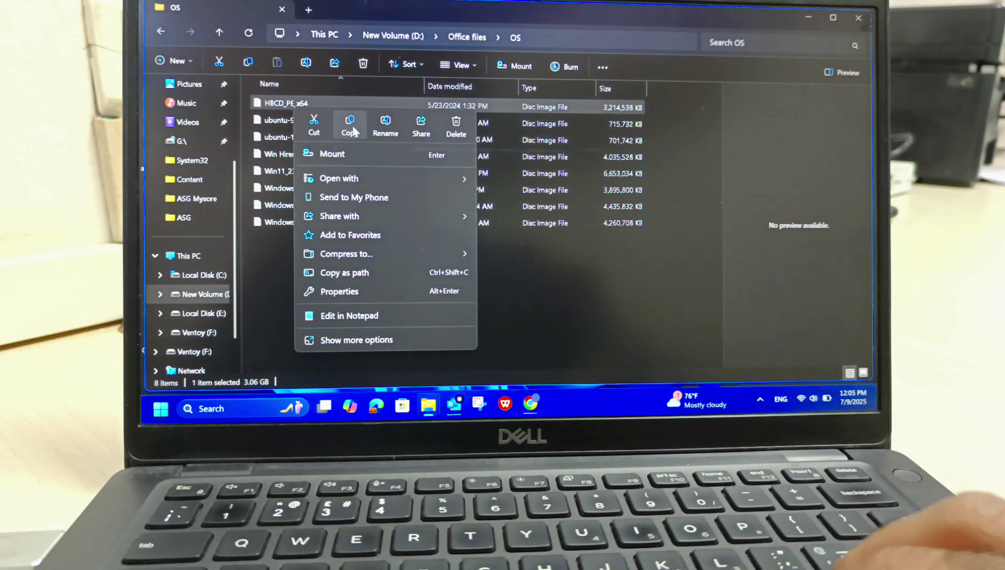
click(351, 126)
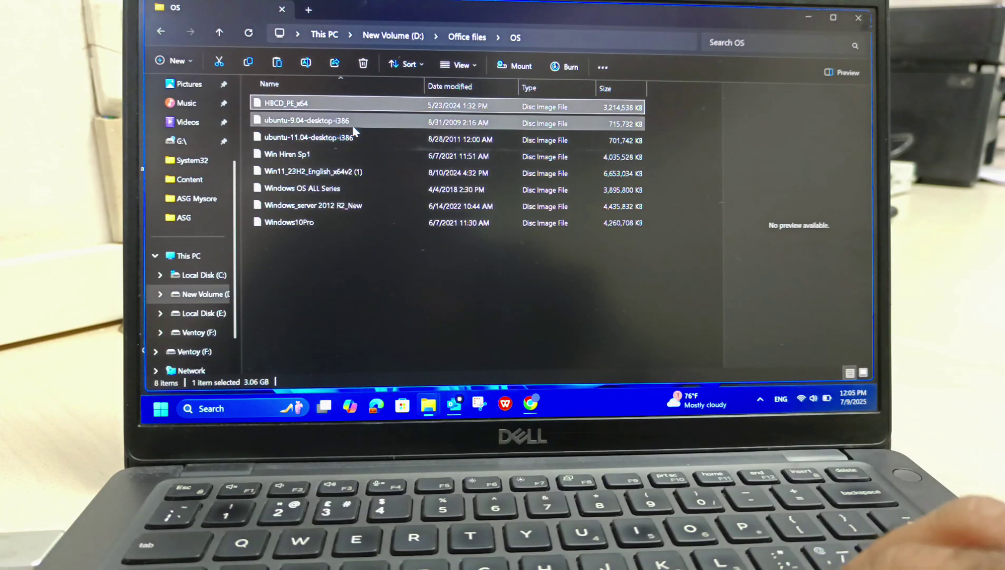
click(198, 336)
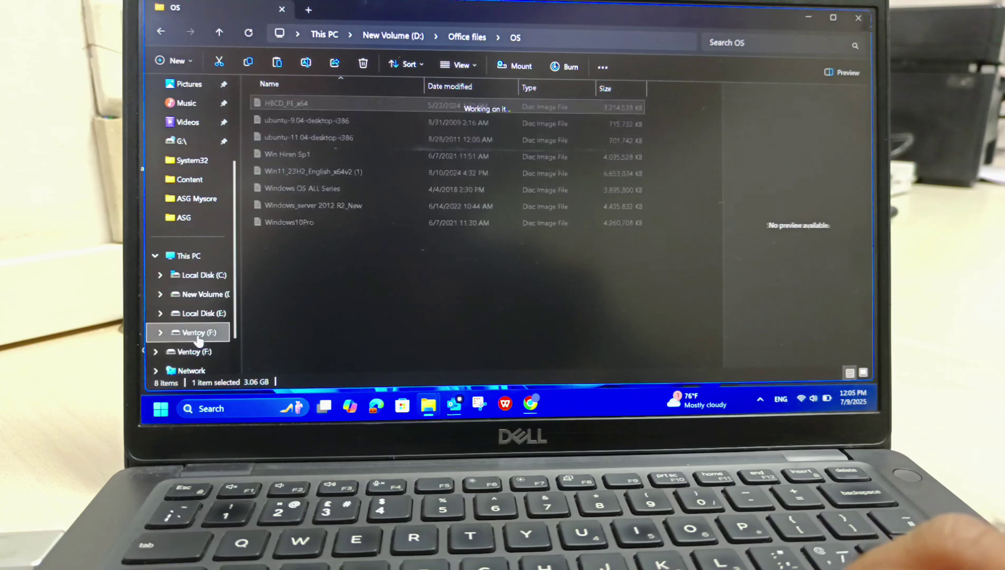
click(322, 35)
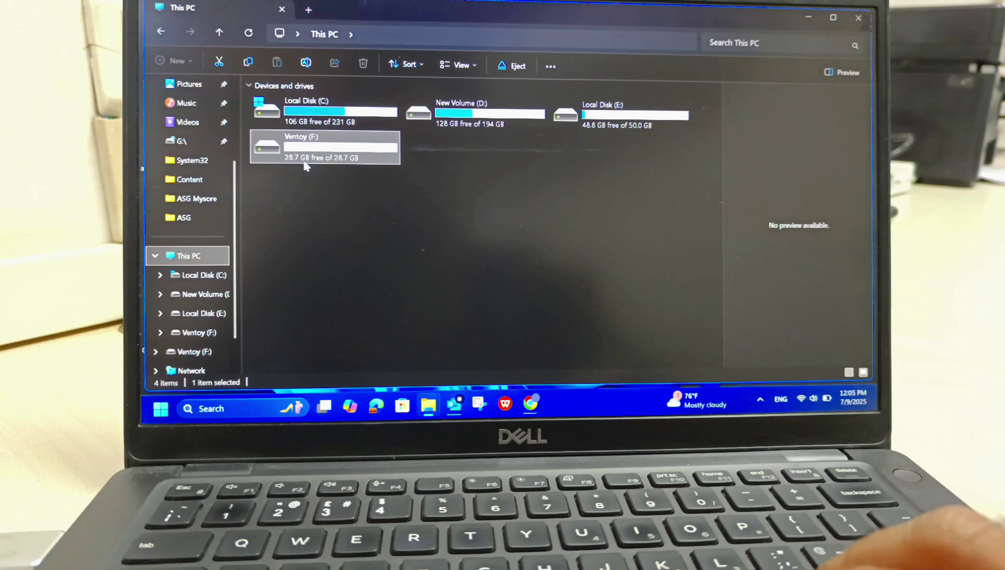
Paste HBCD_PE_x64.iso into the empty Ventoy (F:) drive.
double_click(298, 139)
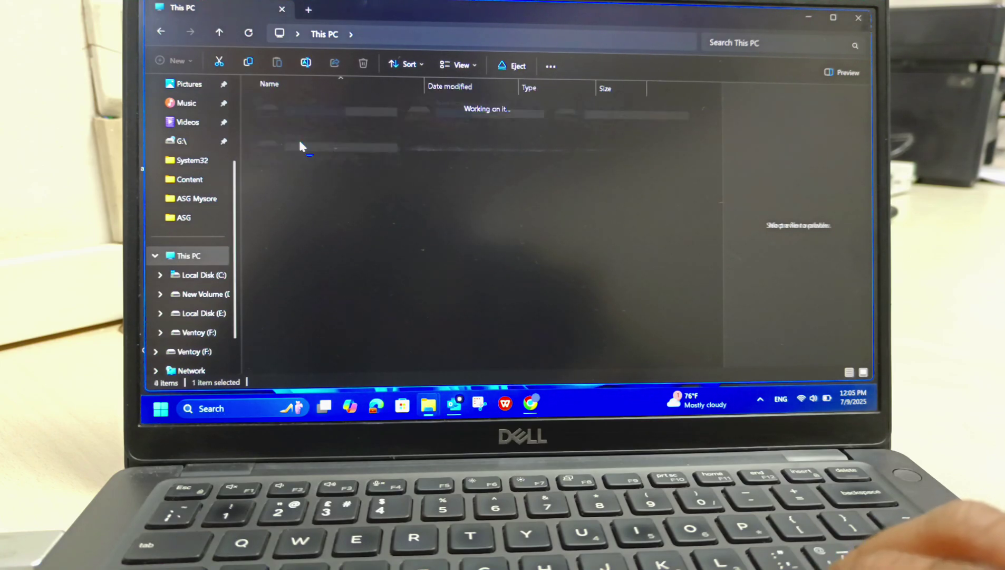
right_click(391, 170)
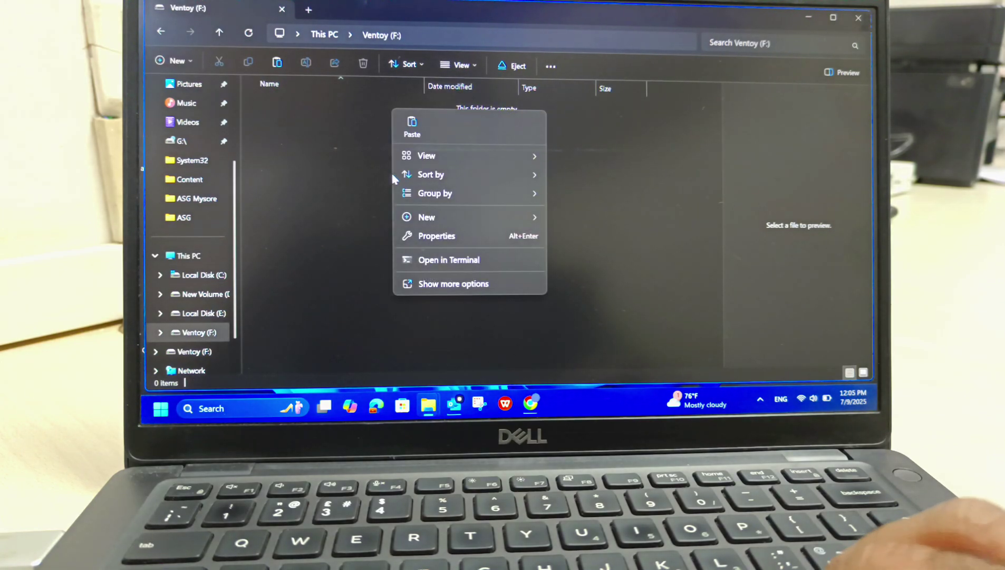
click(414, 120)
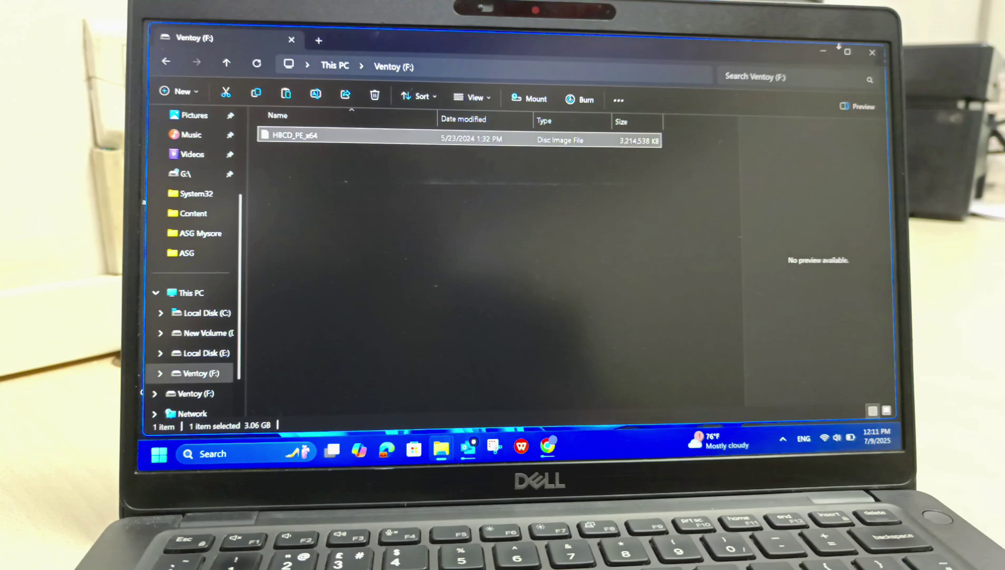
Close the drive window, dismiss the PIN message, and restart Windows anyway.
click(872, 53)
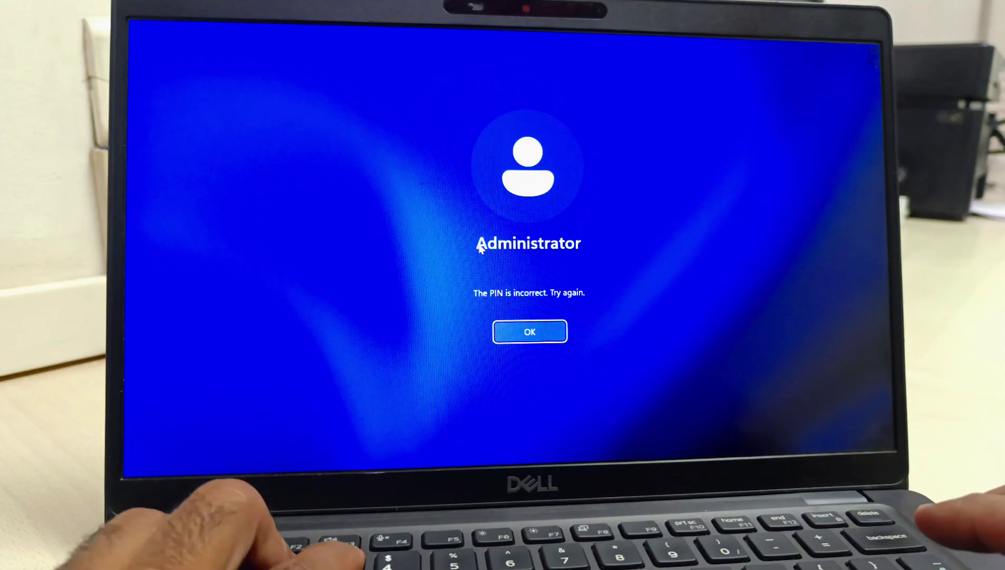
key(Return)
key(Return)
key(Return)
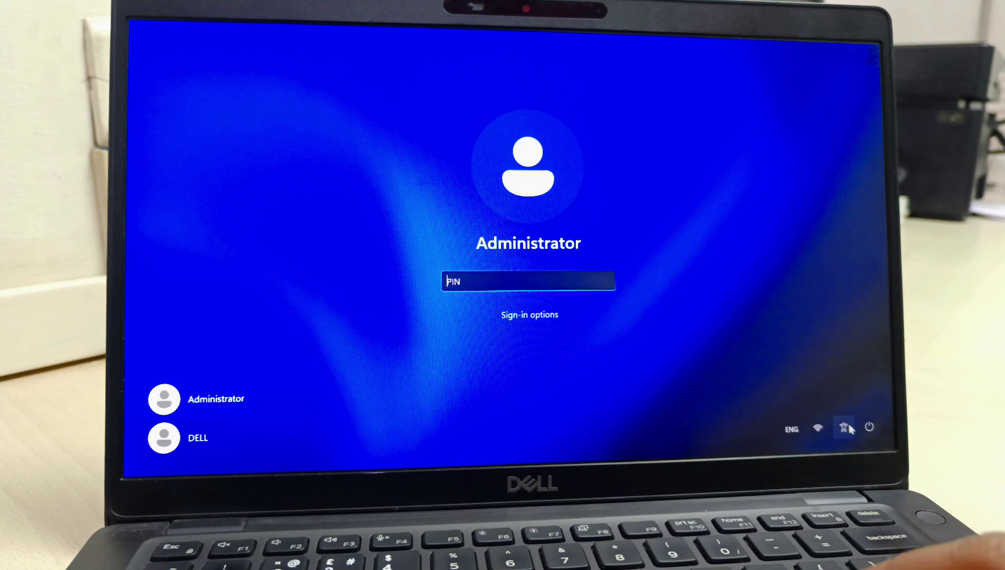
click(865, 429)
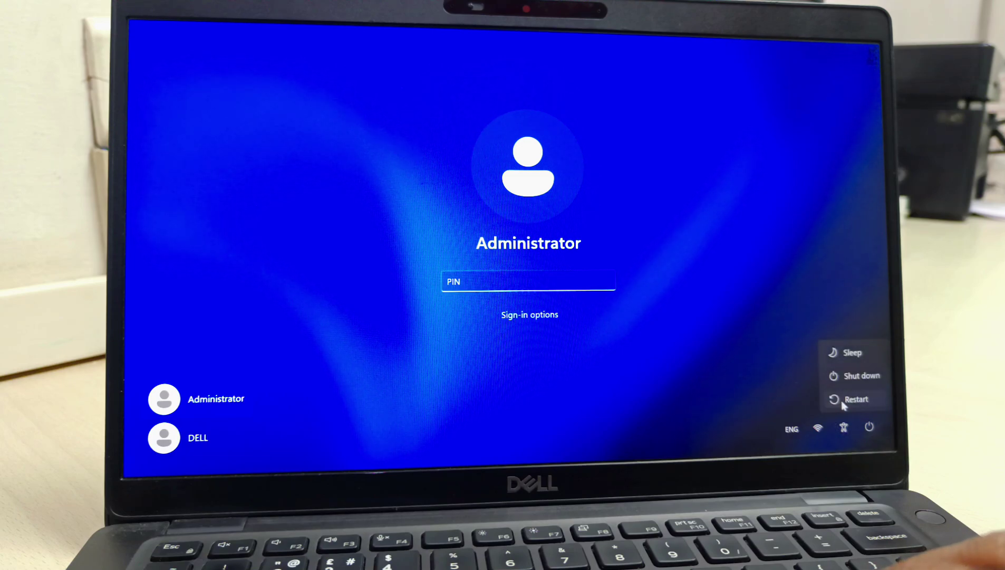
click(844, 402)
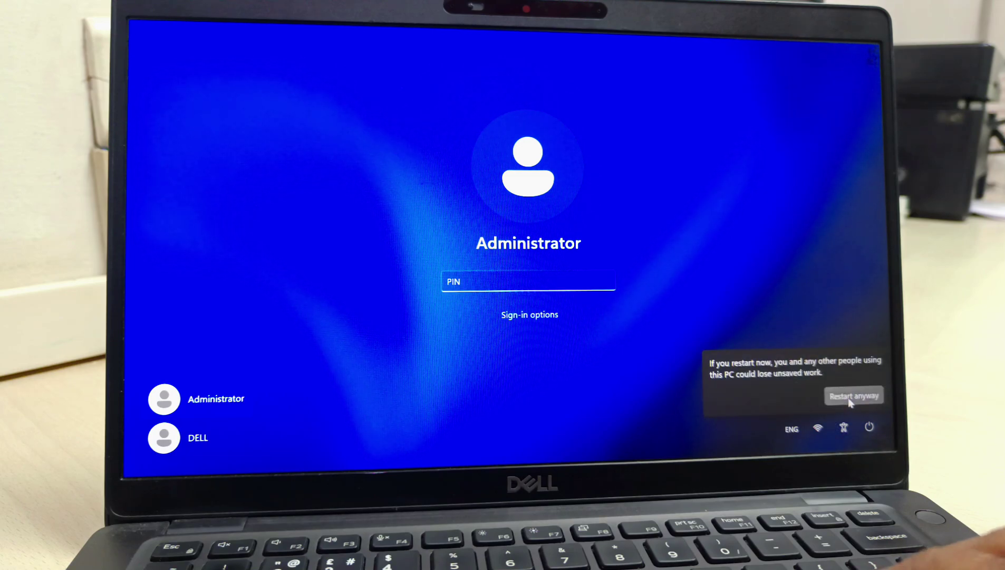
click(849, 401)
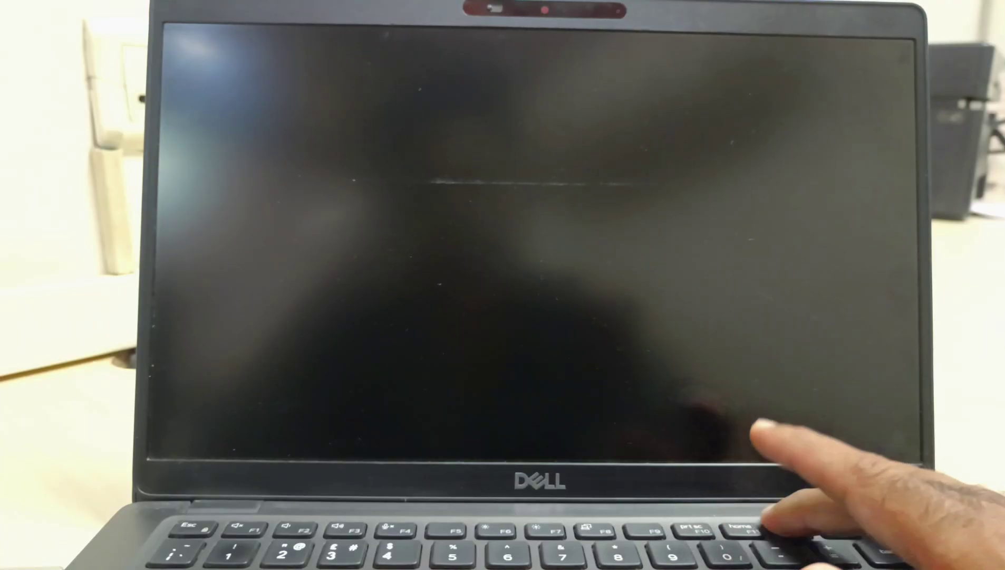
Boot from UEFI: KingstonDataTraveler 3.0, Partition 2 using the F12 boot menu.
key(F12)
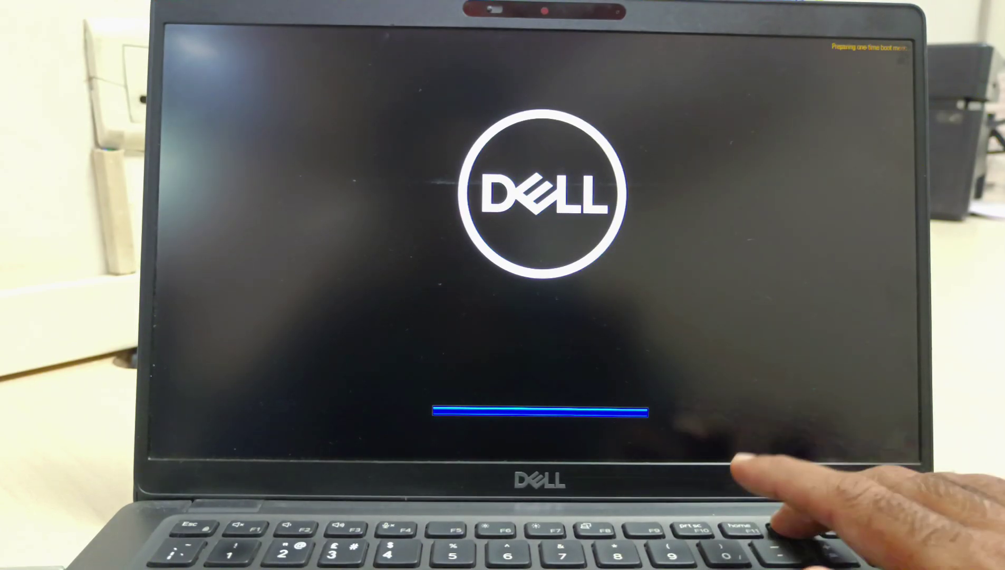
key(Down)
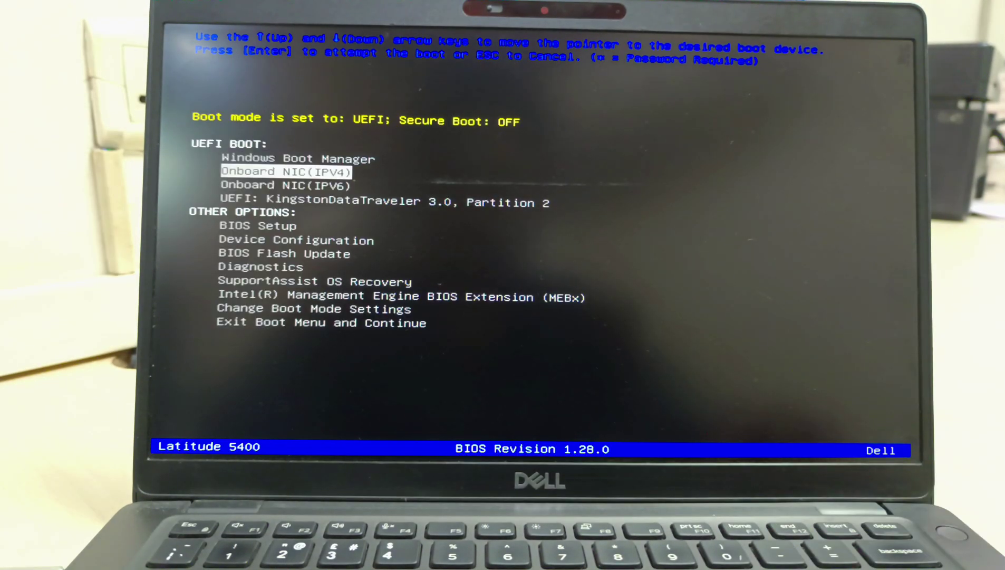
key(Down)
key(Down)
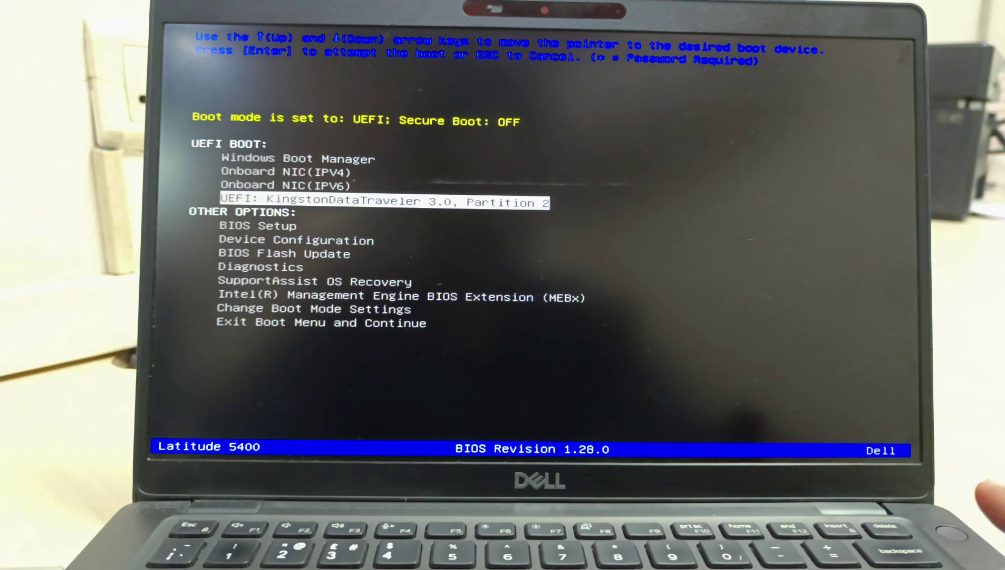
key(Return)
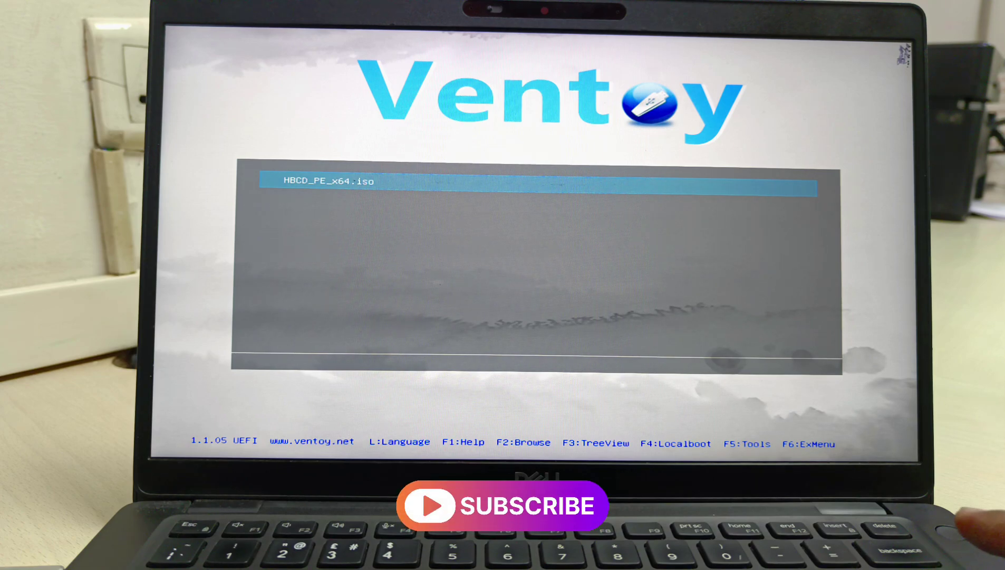
Boot HBCD_PE_x64.iso from the Ventoy menu in normal mode.
key(Return)
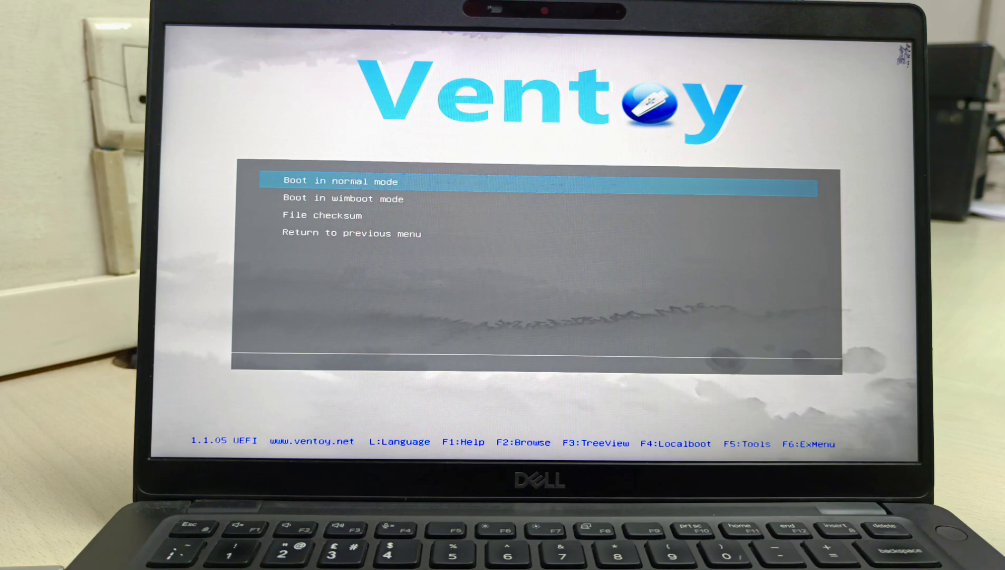
key(Return)
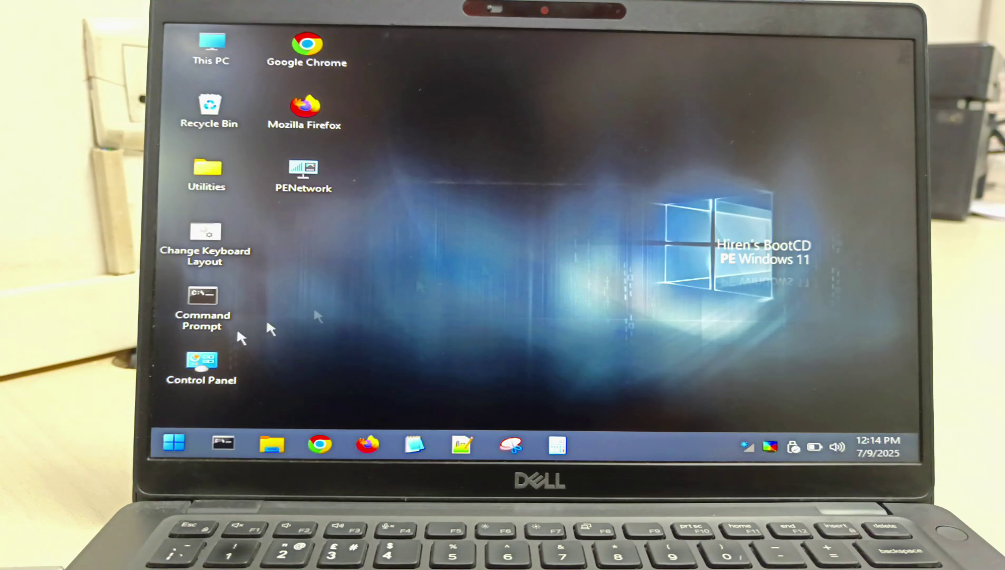
Browse Start > All Programs > Security > Passwords to reach Windows Login Unlocker.
click(167, 445)
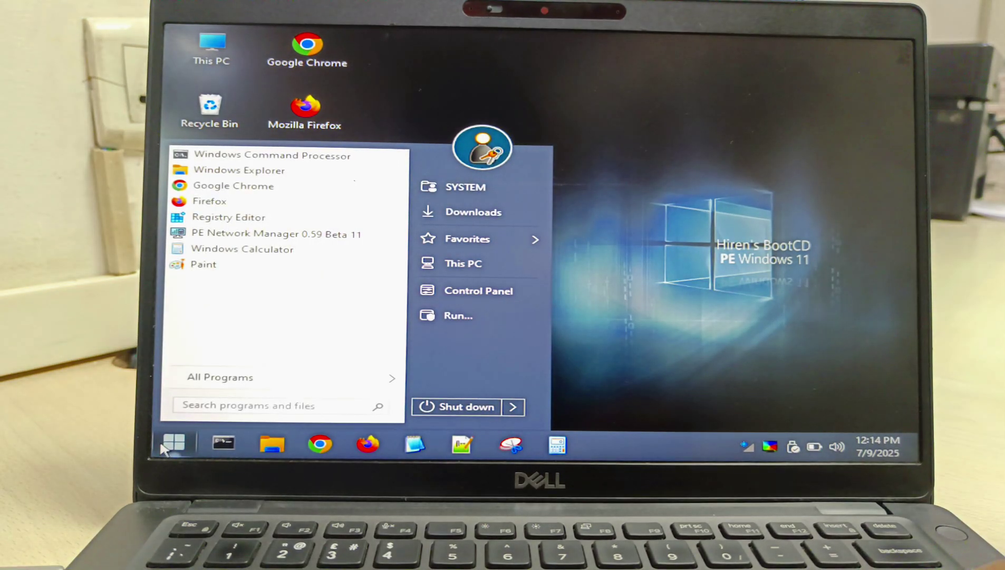
click(262, 378)
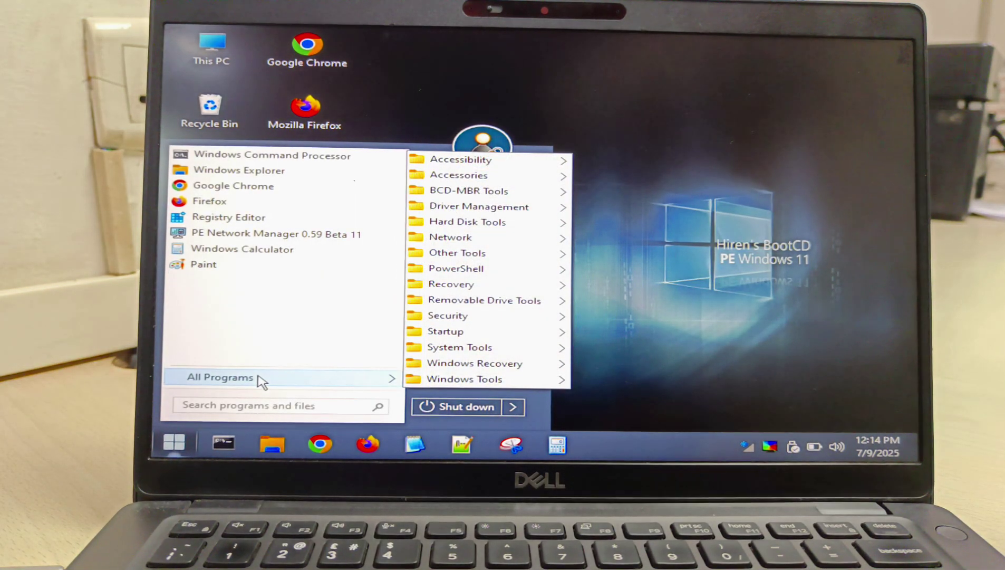
click(494, 348)
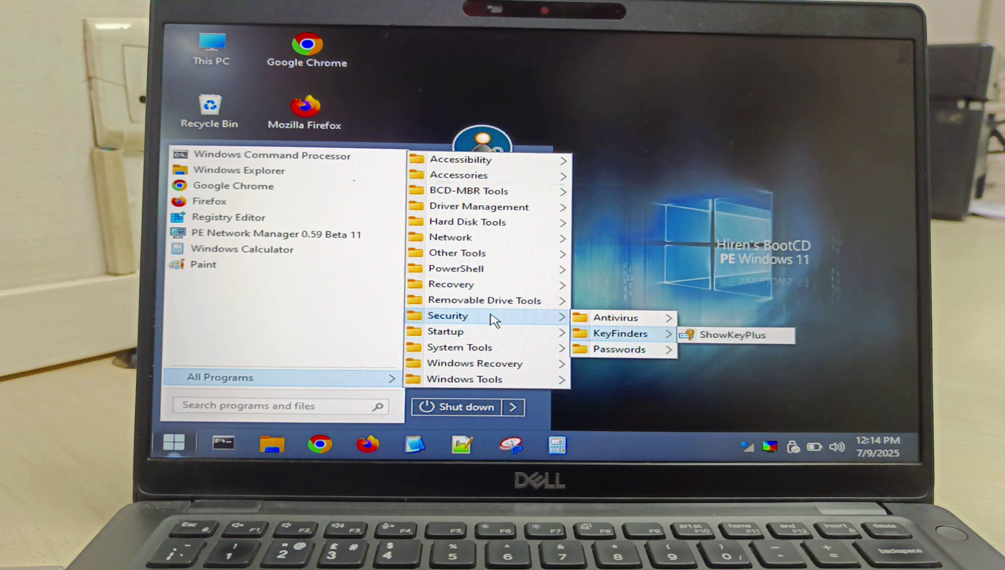
mouse_move(620, 348)
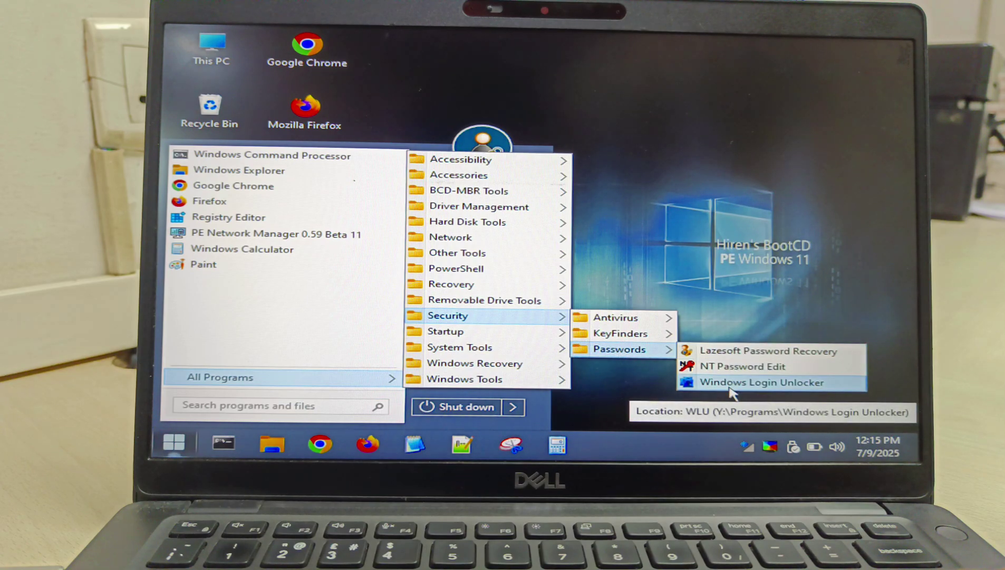
Blank the DELL account password with Reset\Unlock, confirm, and close Windows Login Unlocker.
click(730, 386)
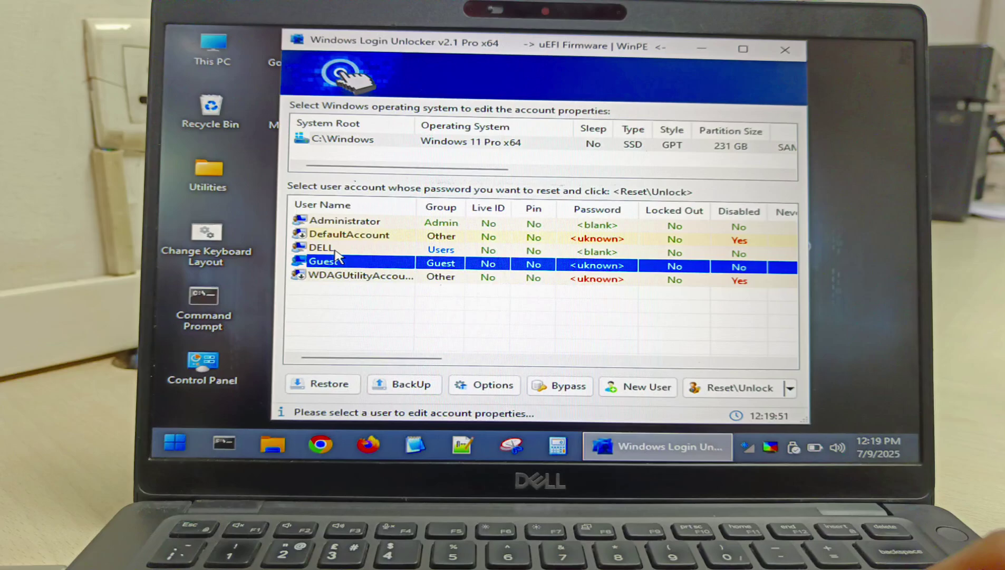
click(336, 250)
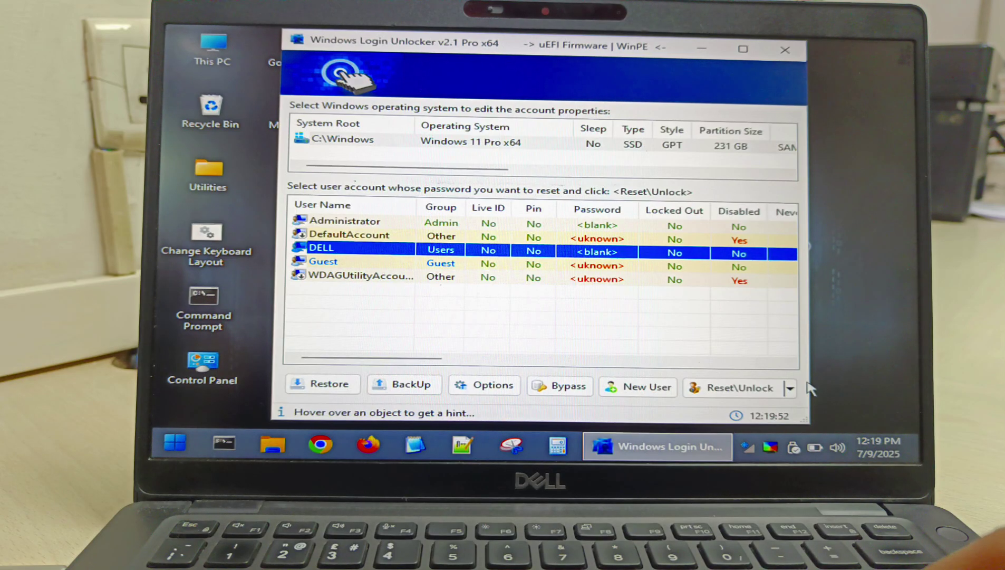
click(740, 389)
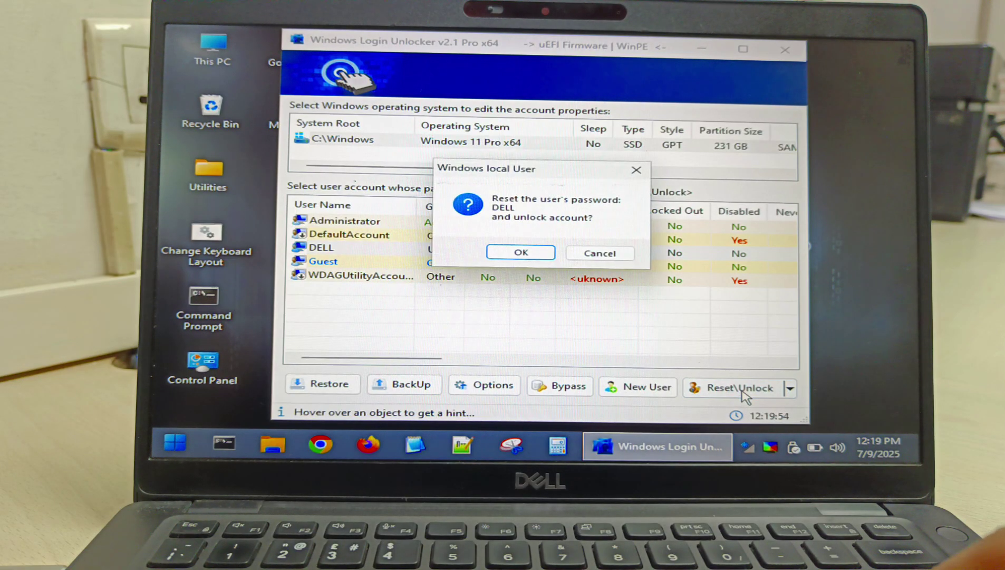
click(509, 255)
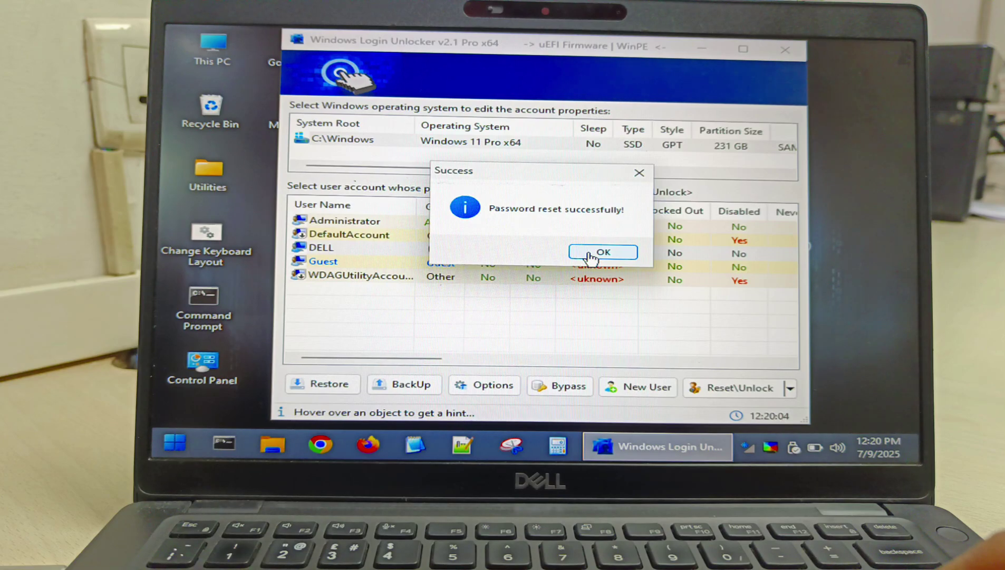
click(587, 251)
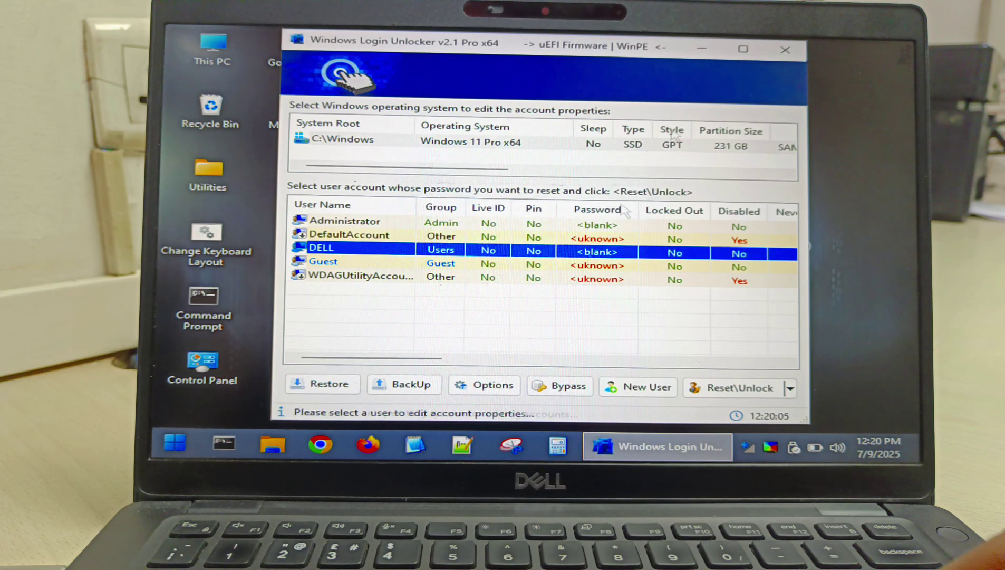
click(785, 49)
click(182, 439)
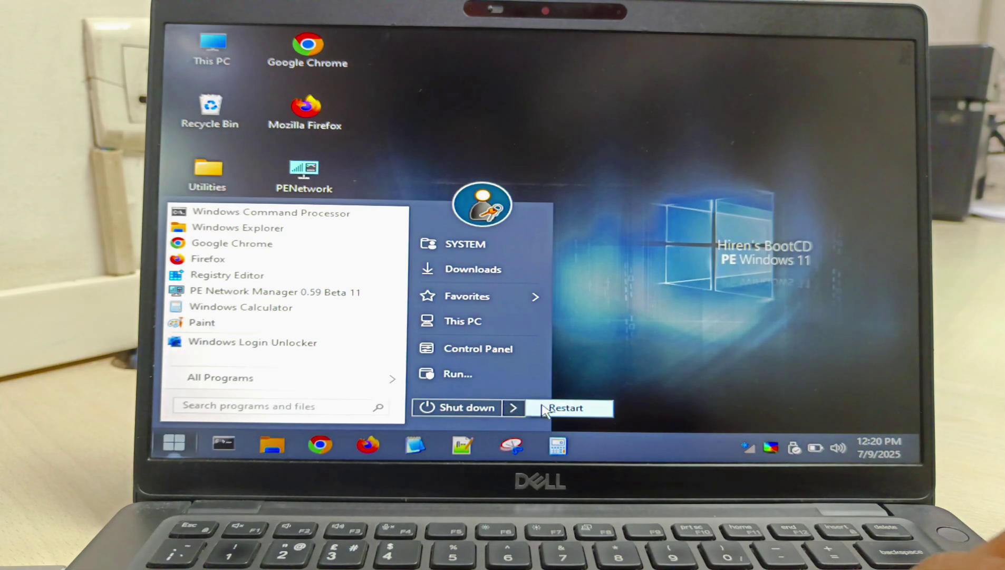
Restart into Windows 11 and sign in as DELL with no password.
click(543, 407)
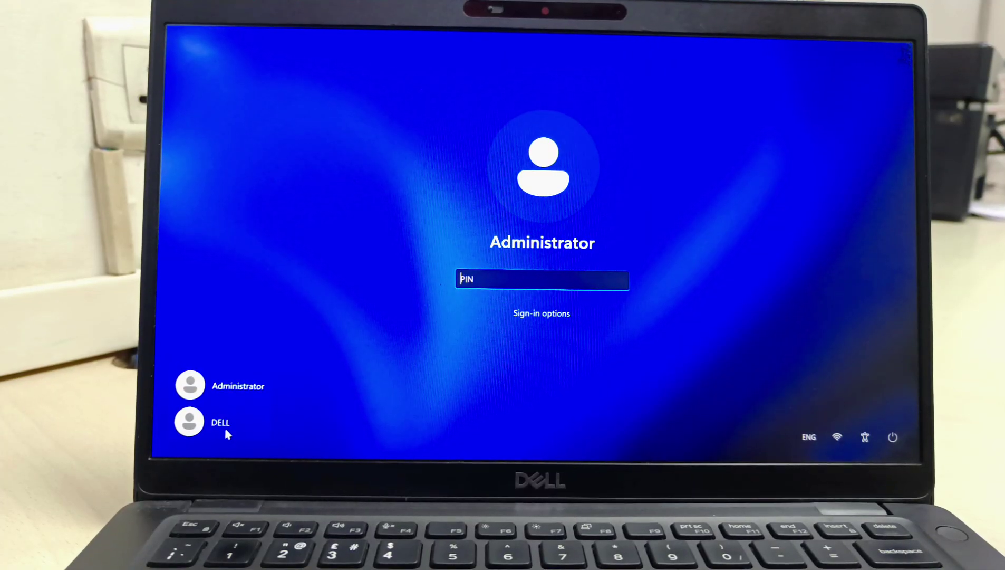
click(220, 424)
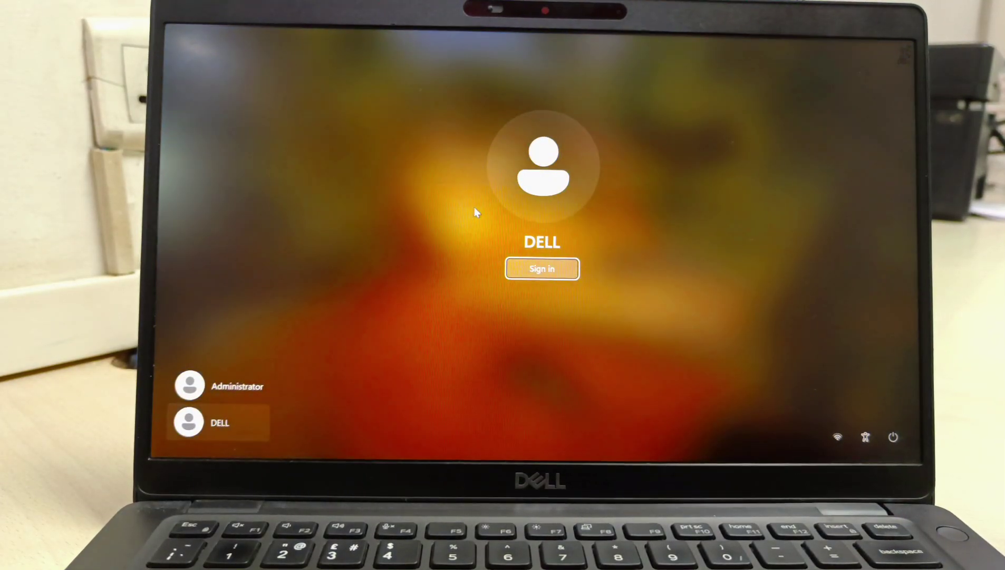
key(Return)
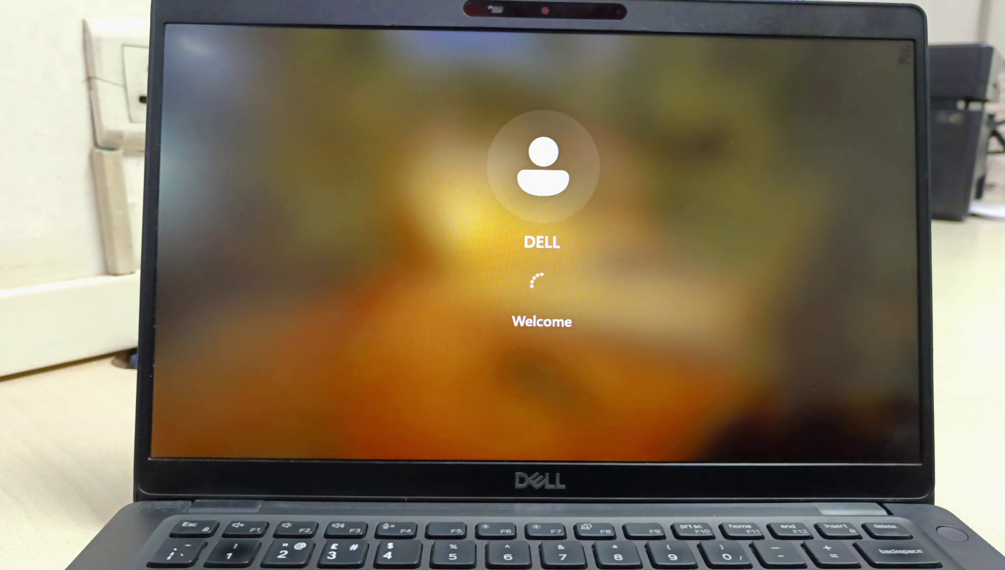